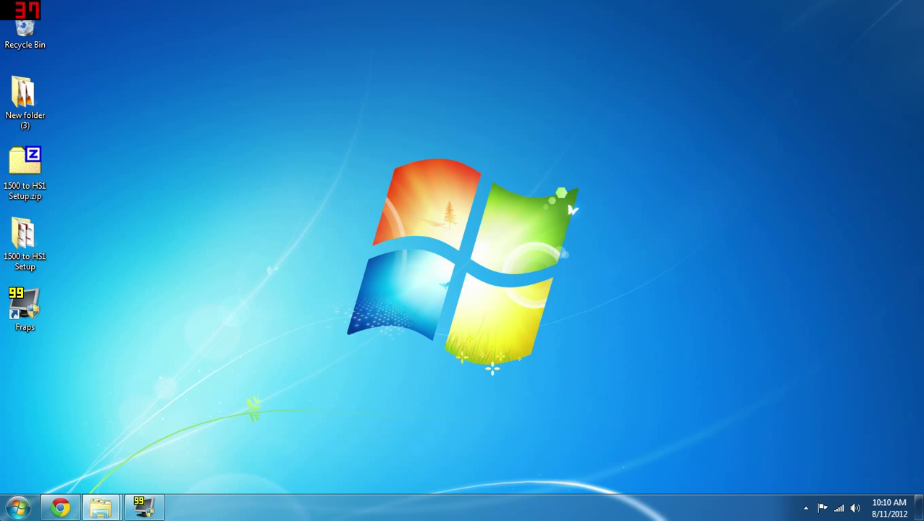
# Step: Check the sound, video and game controllers in Device Manager for the Corsair headset, and close the system windows
pyautogui.click(18, 507)
pyautogui.rightClick(220, 304)
pyautogui.click(260, 415)
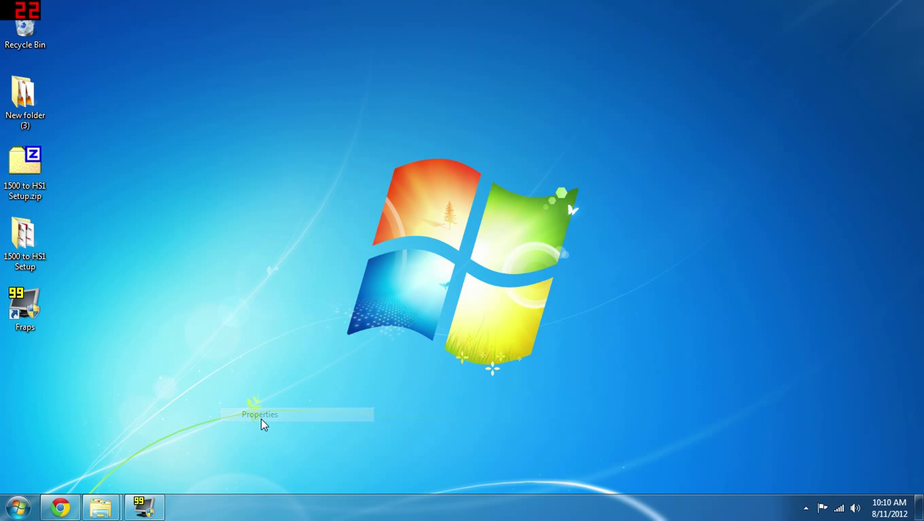
pyautogui.click(406, 147)
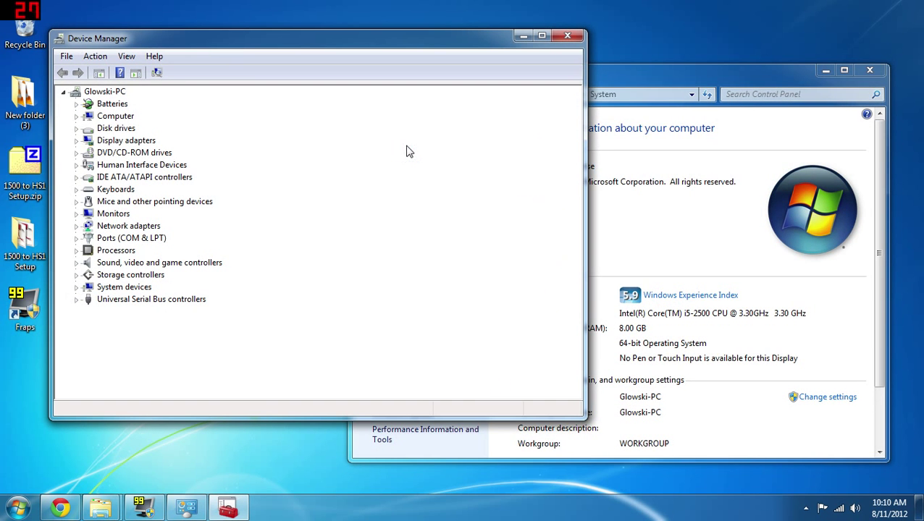
pyautogui.click(76, 263)
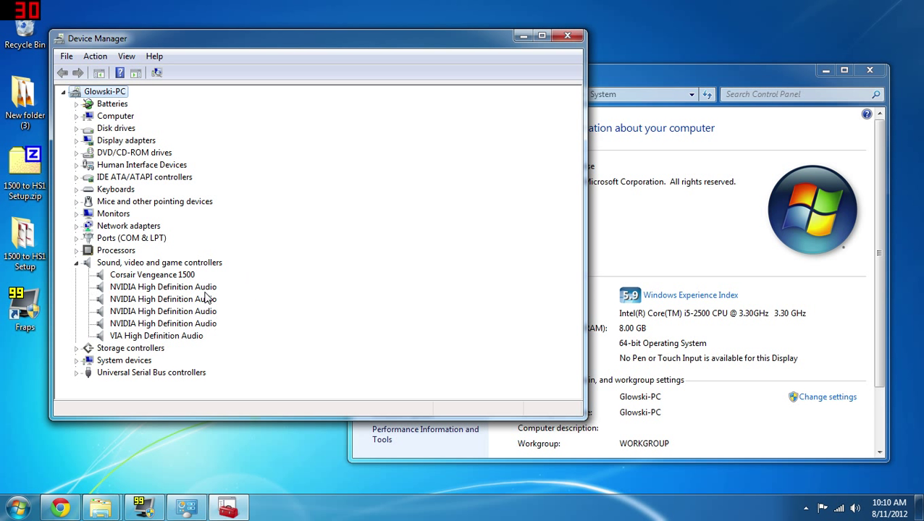
pyautogui.click(566, 36)
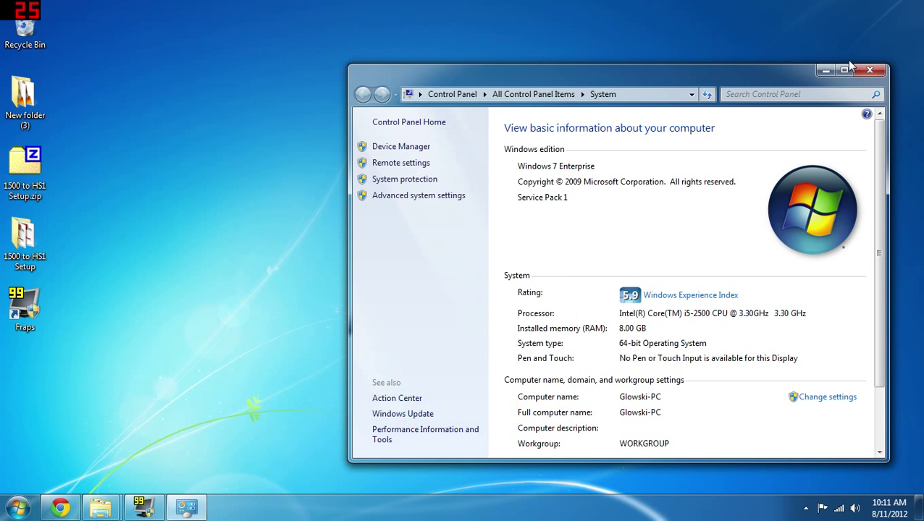
pyautogui.click(866, 73)
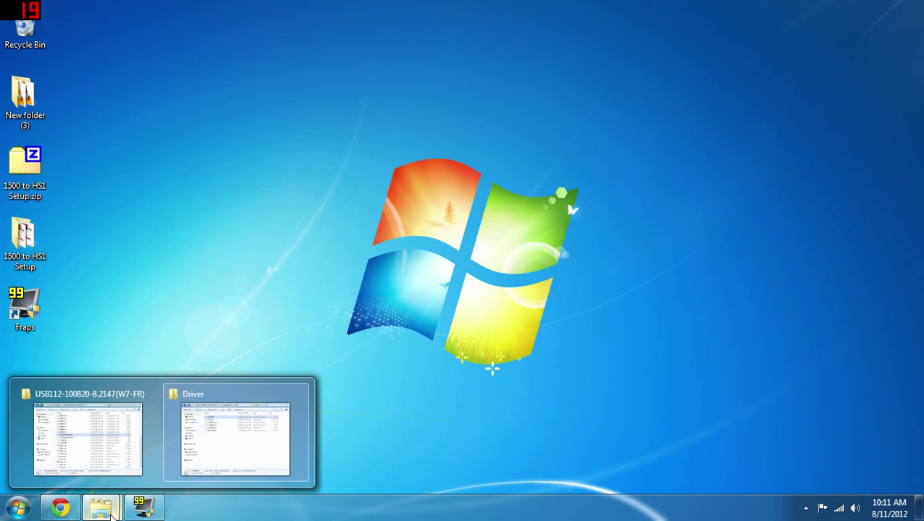
# Step: Open CmiOemConfig.ini from the USB112-100820-8.2147(W7-FR) folder, examine its product settings, and minimize it
pyautogui.click(101, 432)
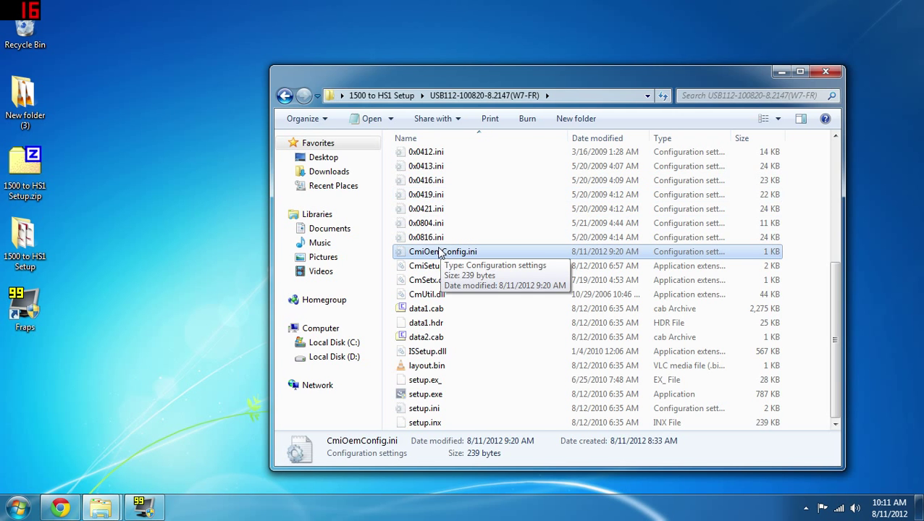
pyautogui.doubleClick(440, 252)
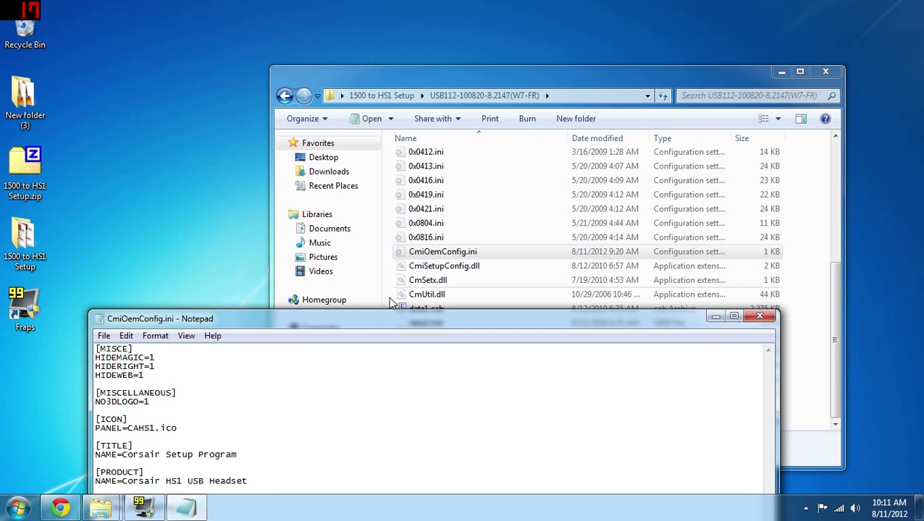
pyautogui.moveTo(370, 323); pyautogui.dragTo(400, 124)
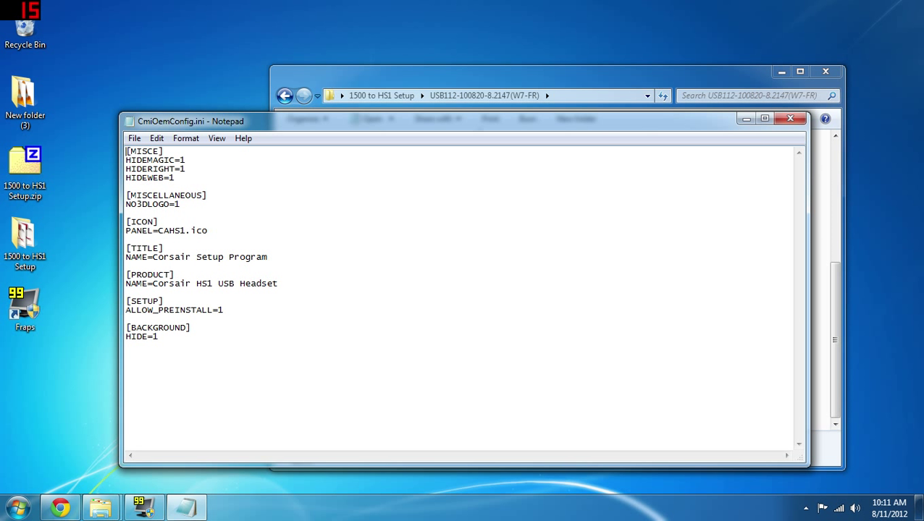
pyautogui.click(788, 119)
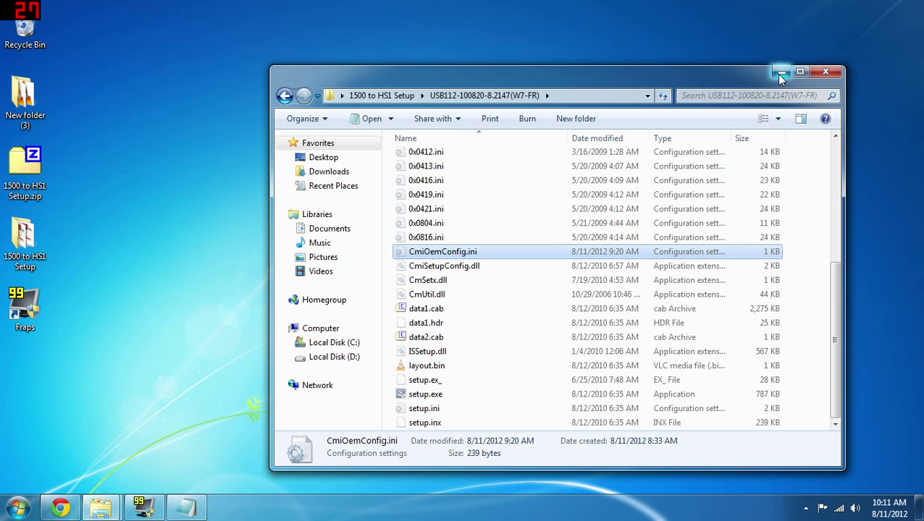
# Step: Open CAHS1.INF from the VISTA-FR package's Driver folder, examine its Corsair device ID lines, and minimize both windows
pyautogui.moveTo(100, 507)
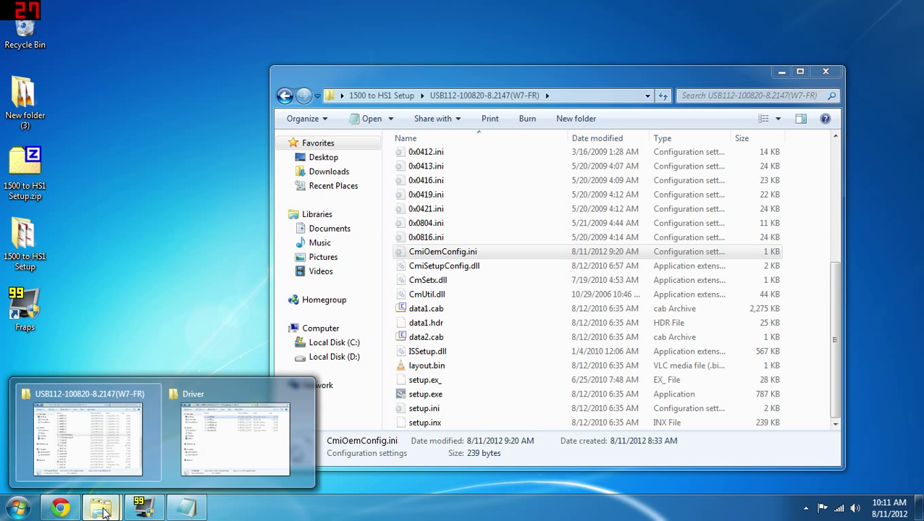
pyautogui.click(238, 445)
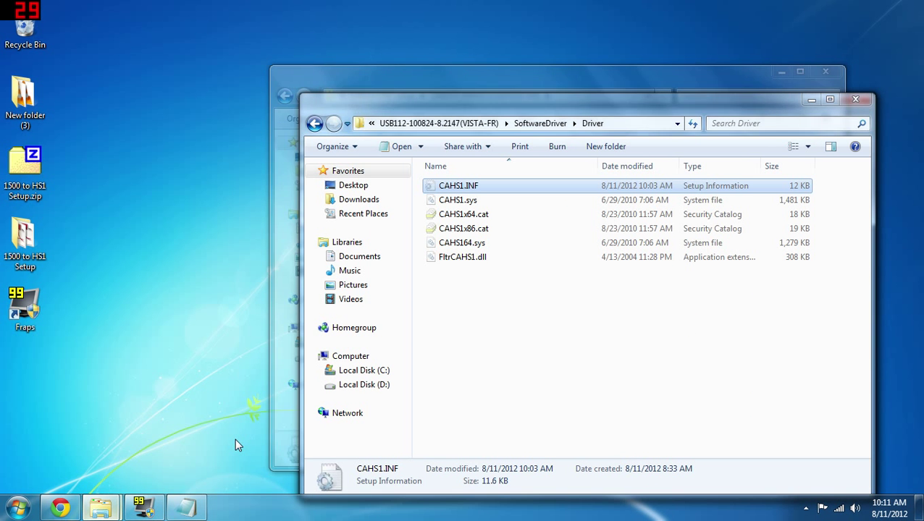
pyautogui.doubleClick(509, 190)
pyautogui.moveTo(338, 314); pyautogui.dragTo(376, 117)
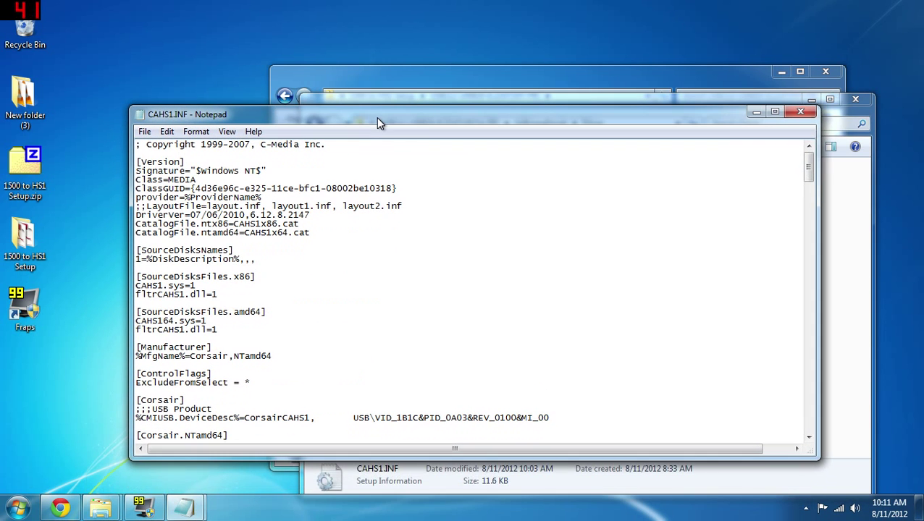
pyautogui.scroll(-2, 471, 289)
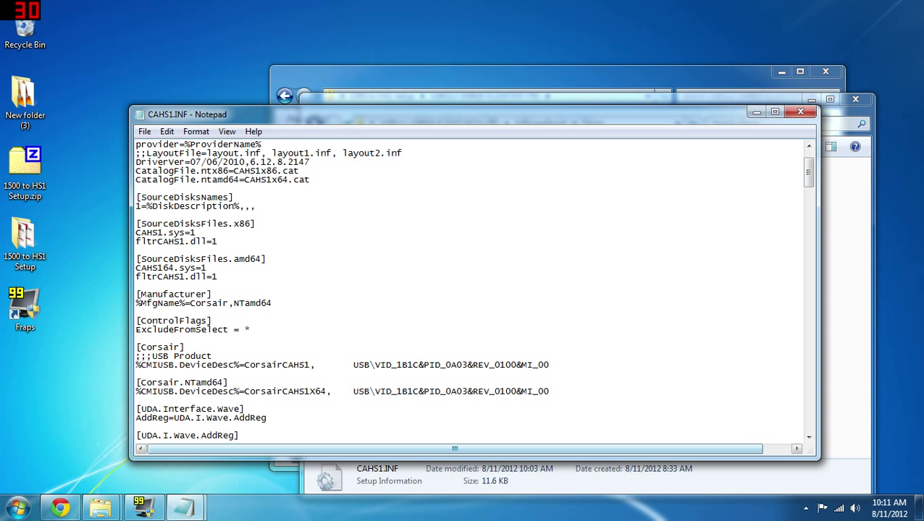
pyautogui.click(753, 113)
pyautogui.click(810, 100)
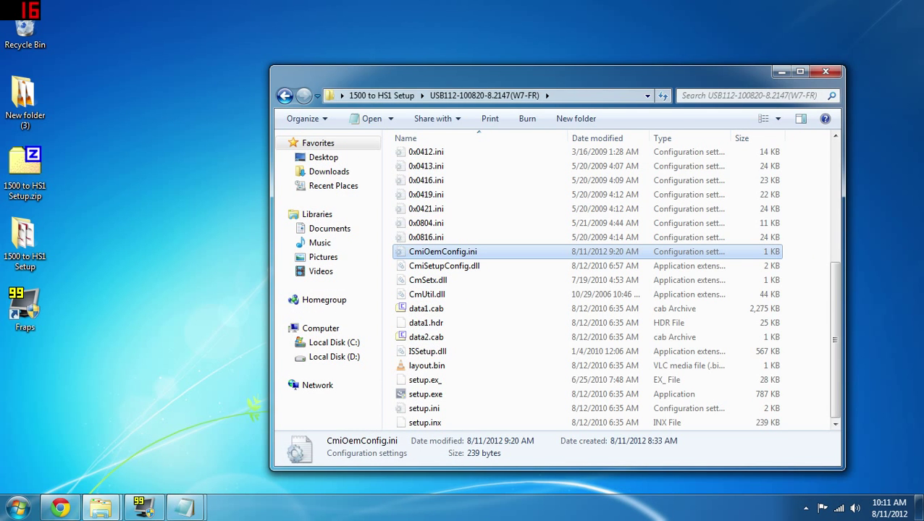
# Step: Go up to the 1500 to HS1 Setup folder and launch Setup.exe
pyautogui.click(385, 95)
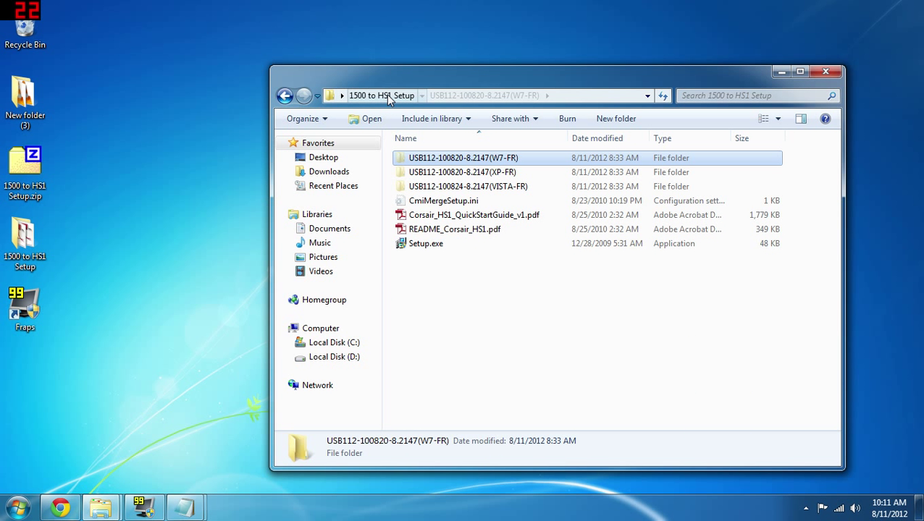
pyautogui.click(433, 282)
pyautogui.click(437, 243)
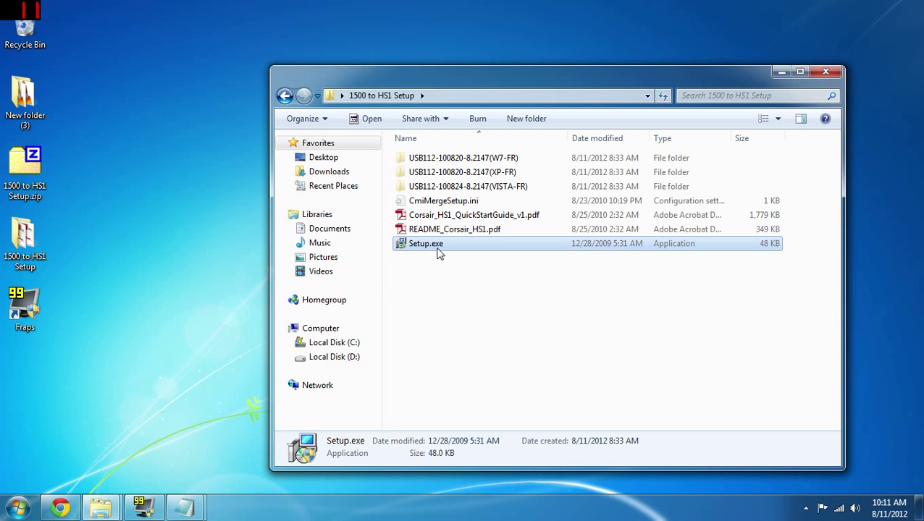
pyautogui.doubleClick(437, 247)
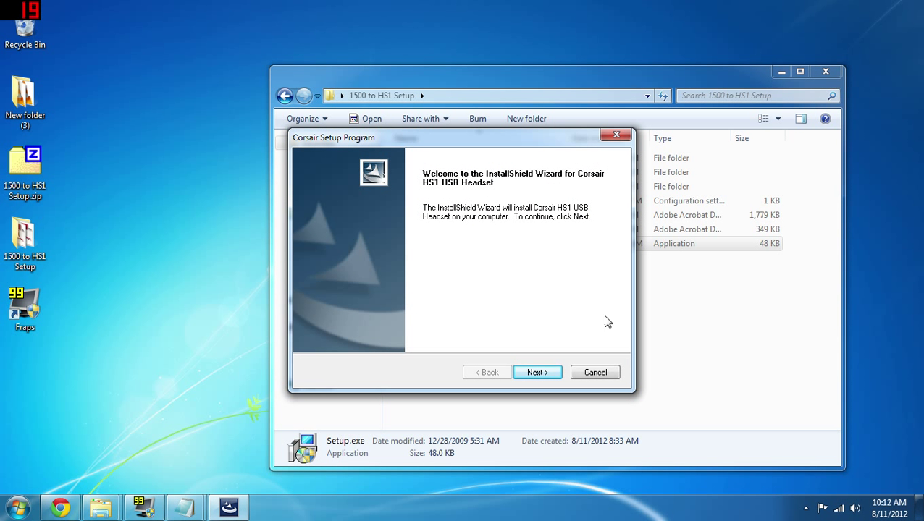
# Step: Install the Corsair HS1 USB Headset software, accepting the license agreement and choosing to restart the computer later
pyautogui.click(548, 374)
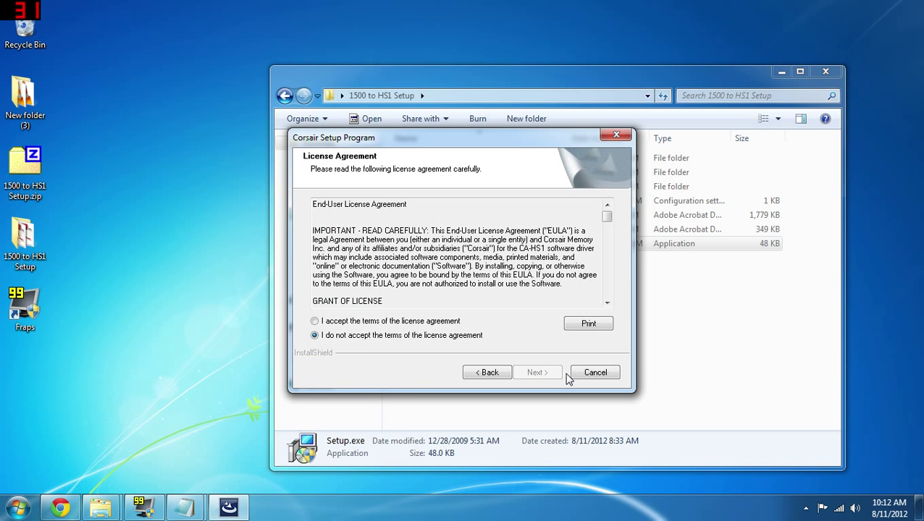
pyautogui.click(427, 323)
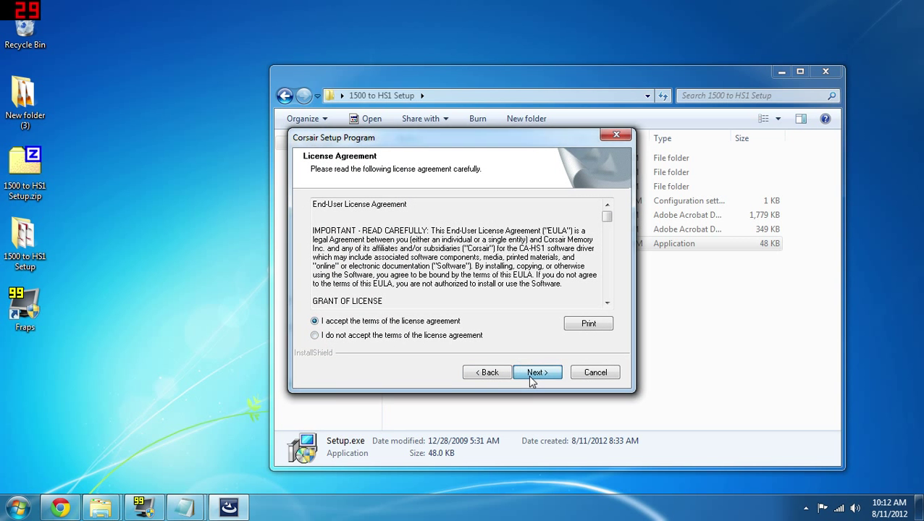
pyautogui.click(532, 380)
pyautogui.click(533, 378)
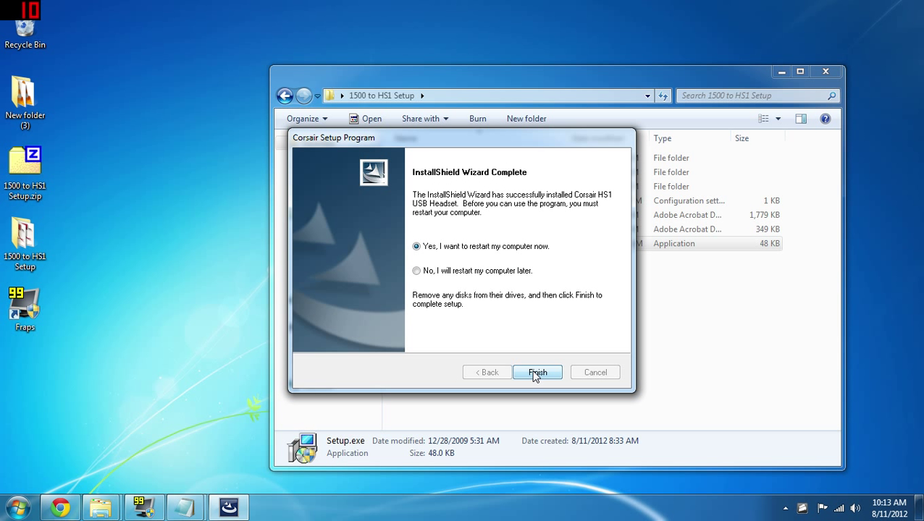
pyautogui.click(477, 271)
pyautogui.click(535, 377)
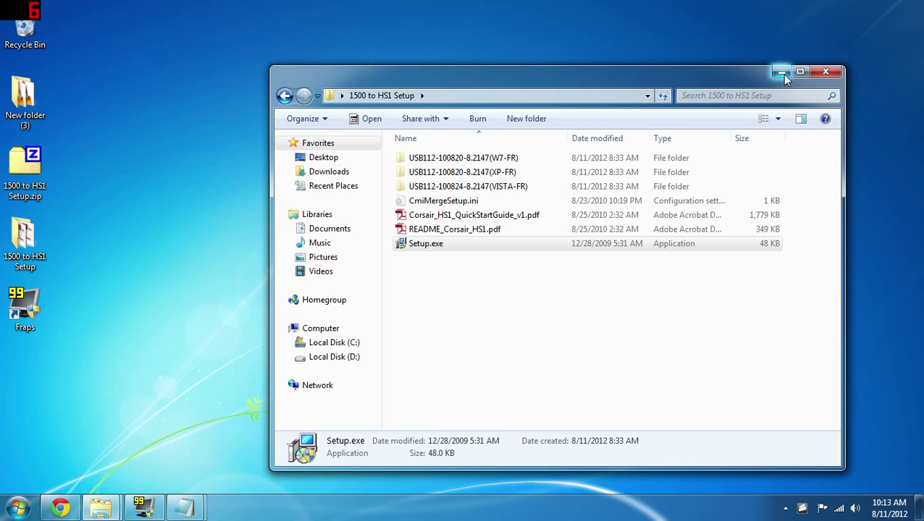
# Step: Minimize the setup folder window and open the Corsair HS1 USB Headset control panel
pyautogui.click(782, 72)
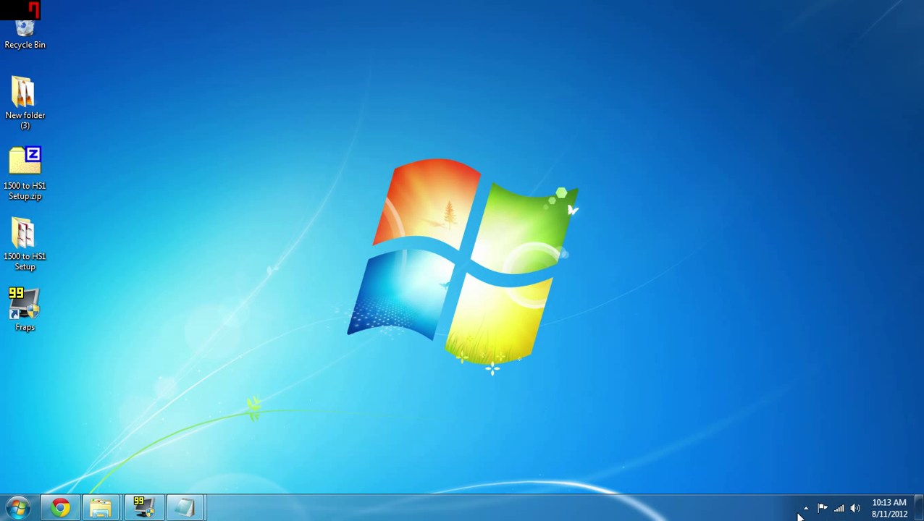
pyautogui.click(805, 508)
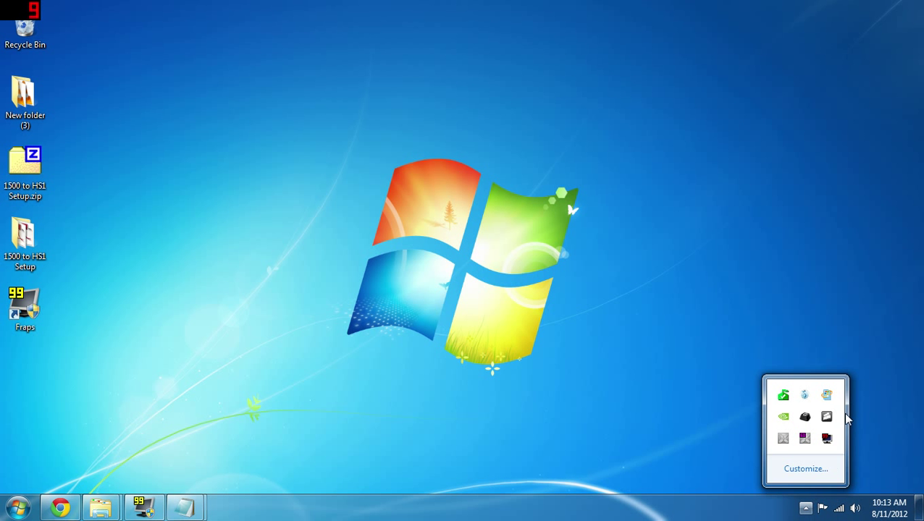
pyautogui.click(826, 417)
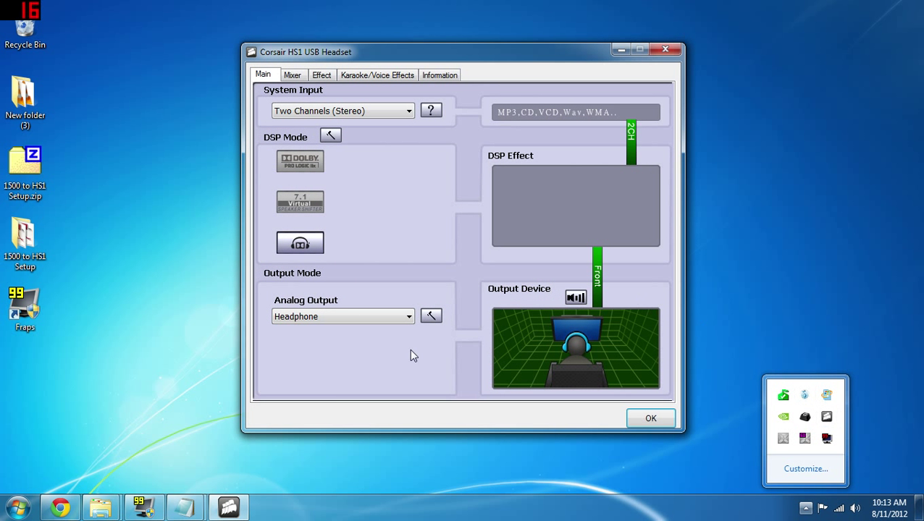
# Step: Try the Dolby Headphone, 7.1 Virtual Speaker Shifter and Dolby Pro Logic IIx modes, and switch the modes off again
pyautogui.click(312, 242)
pyautogui.click(322, 202)
pyautogui.click(324, 173)
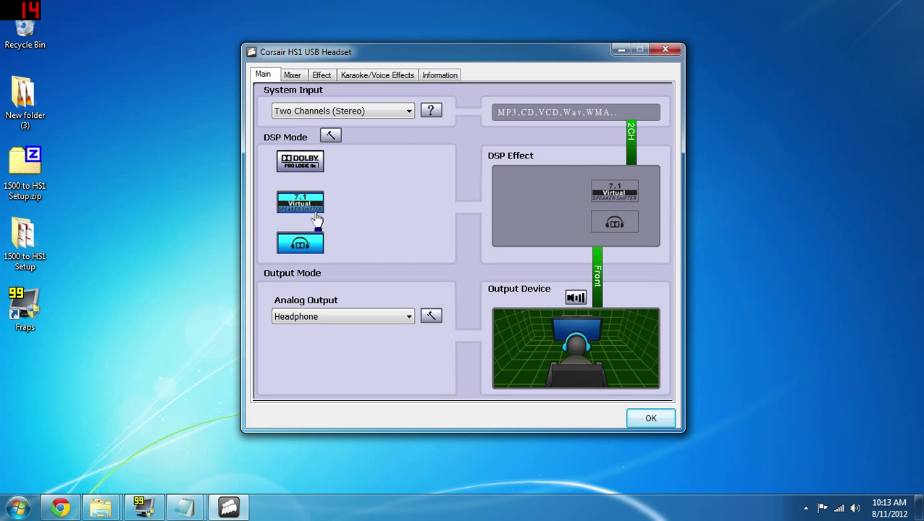
pyautogui.click(314, 213)
pyautogui.click(316, 248)
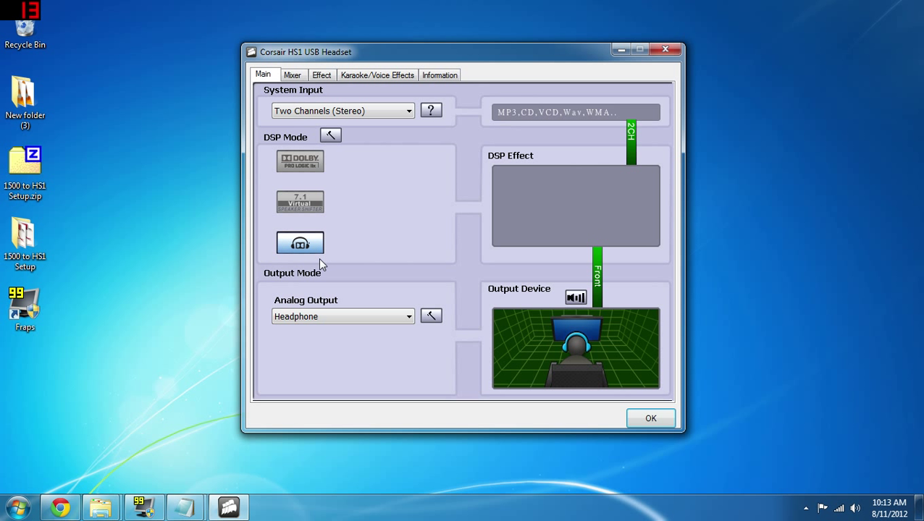
# Step: Look at the Dolby Headphone room options in the DSP mode settings and close those settings
pyautogui.click(335, 137)
pyautogui.click(556, 126)
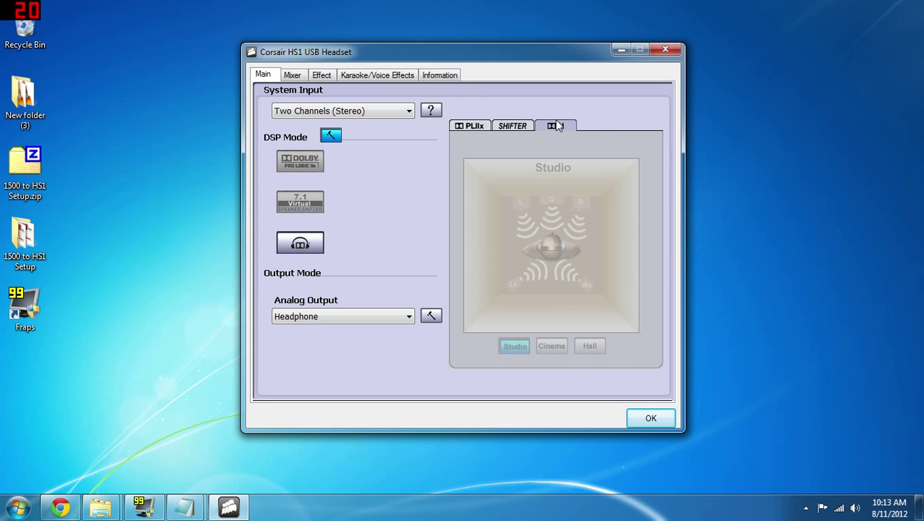
pyautogui.click(331, 137)
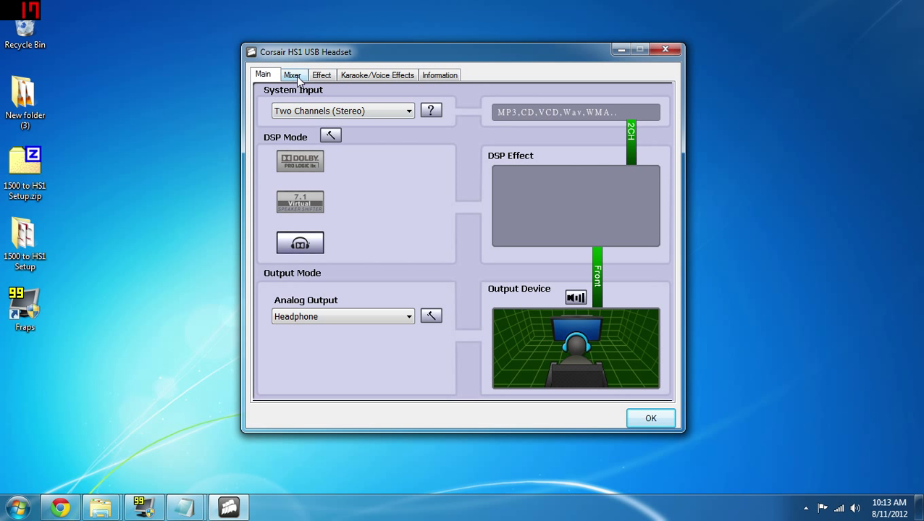
# Step: Look through the Mixer, Effect, Karaoke/Voice Effects and Information pages, return to Main, and minimize the headset control panel
pyautogui.click(293, 76)
pyautogui.click(325, 76)
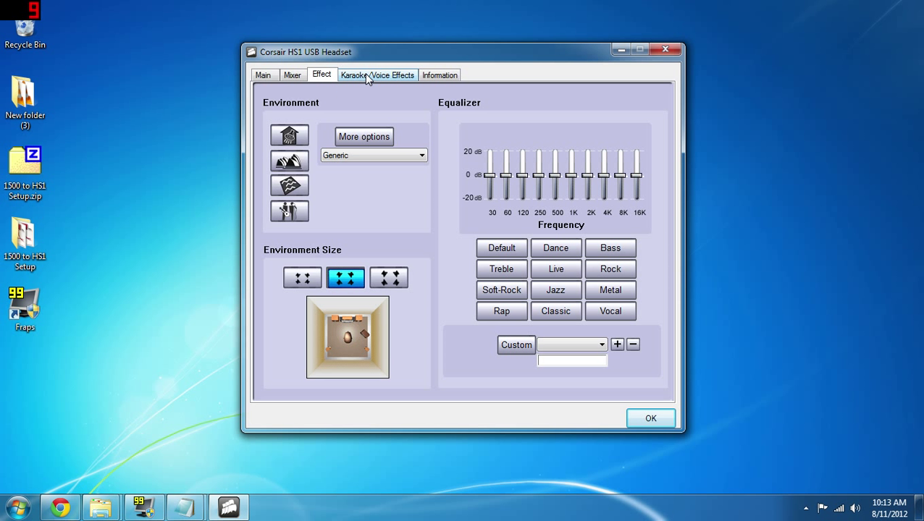
pyautogui.click(367, 75)
pyautogui.click(429, 75)
pyautogui.click(370, 74)
pyautogui.click(320, 75)
pyautogui.click(263, 75)
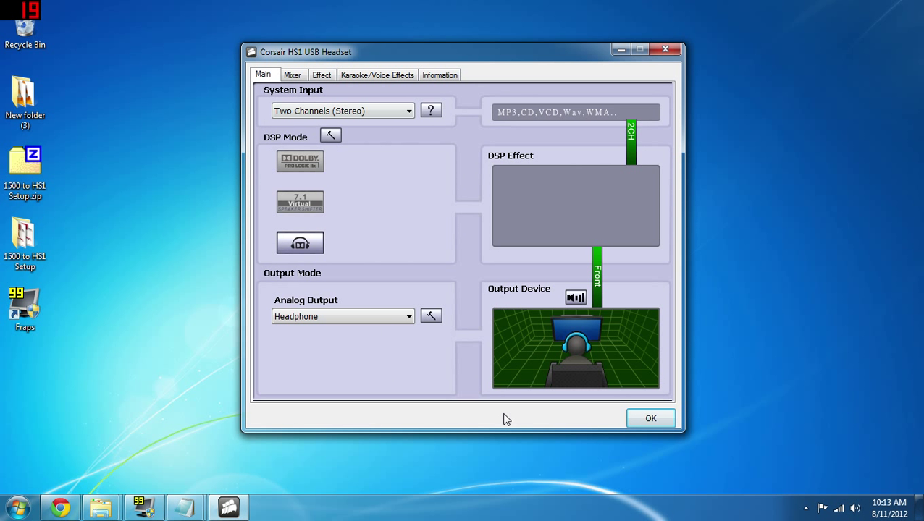
pyautogui.click(616, 54)
# Step: Bring back CmiOemConfig.ini and add the text ":)" below the HIDE=1 line
pyautogui.moveTo(143, 507)
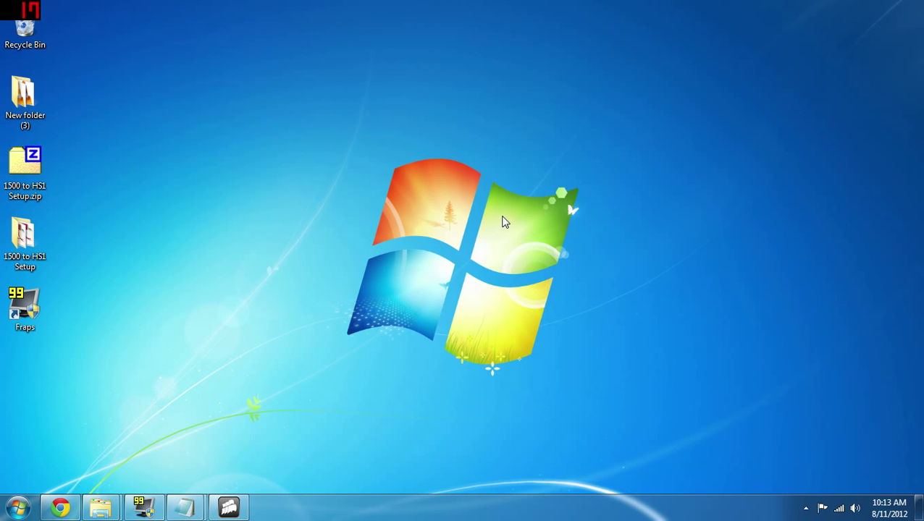
pyautogui.moveTo(188, 512)
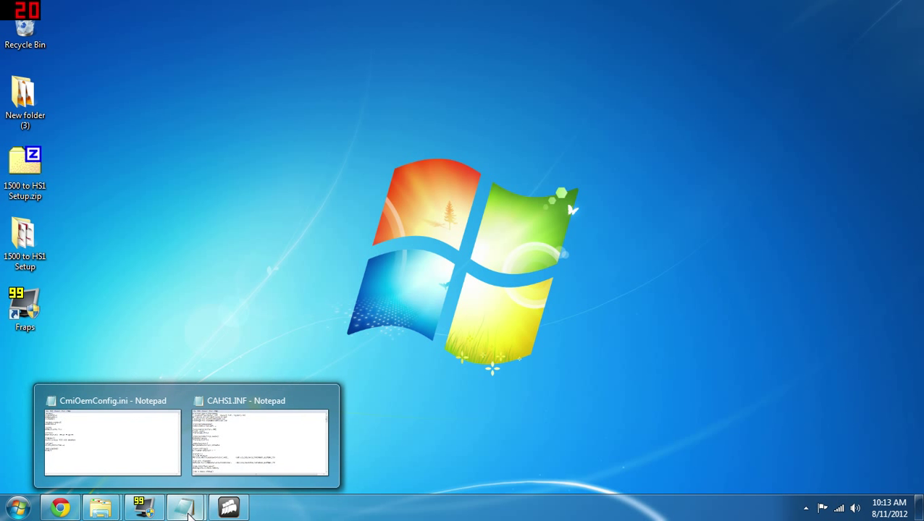
pyautogui.click(153, 452)
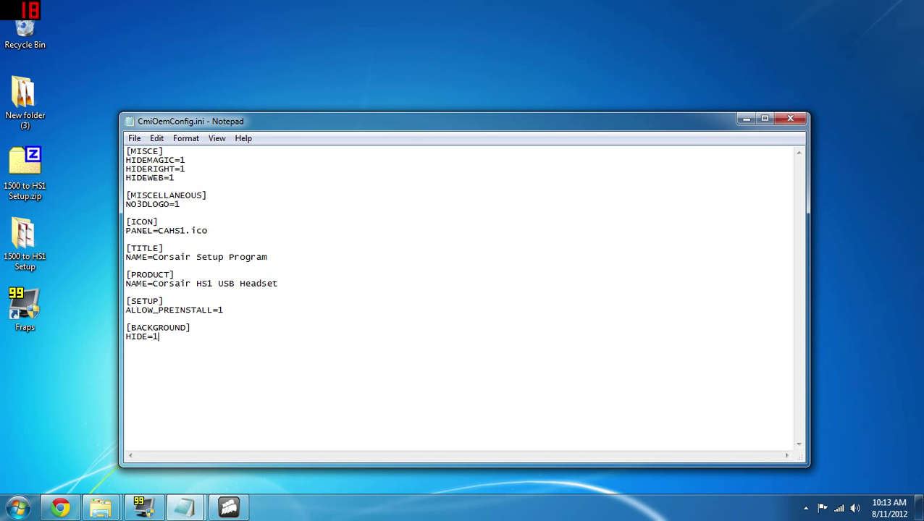
pyautogui.press('Return')
pyautogui.write(':)')
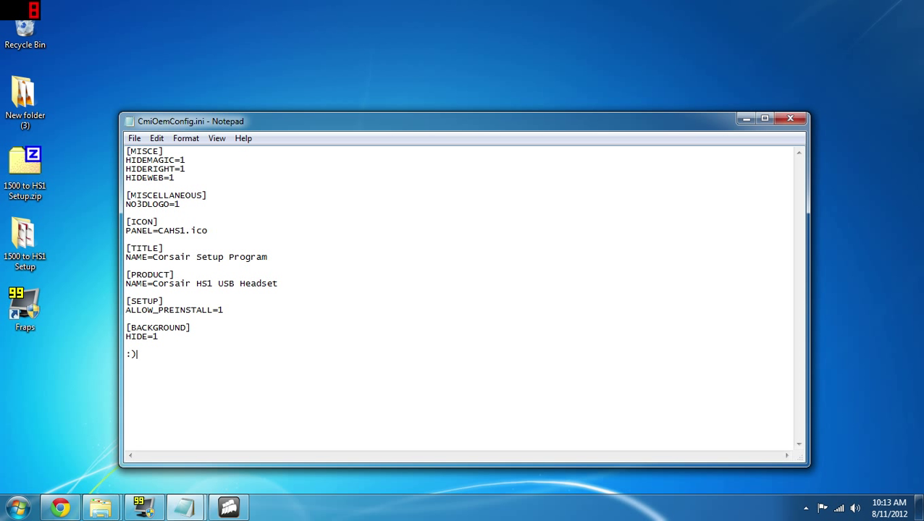